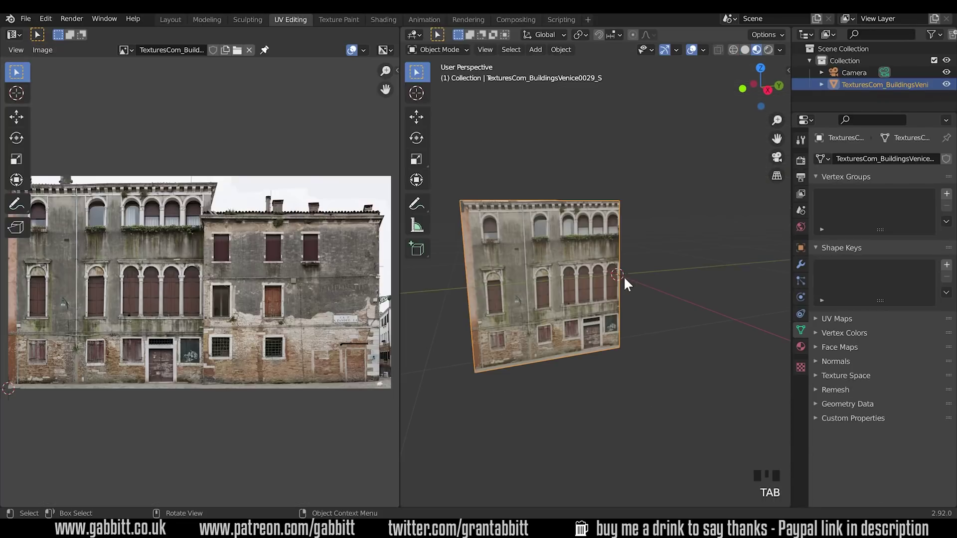
Step: Duplicate the building image plane and rotate the copy 90° about the global Z axis
key(shift+d)
text(rz)
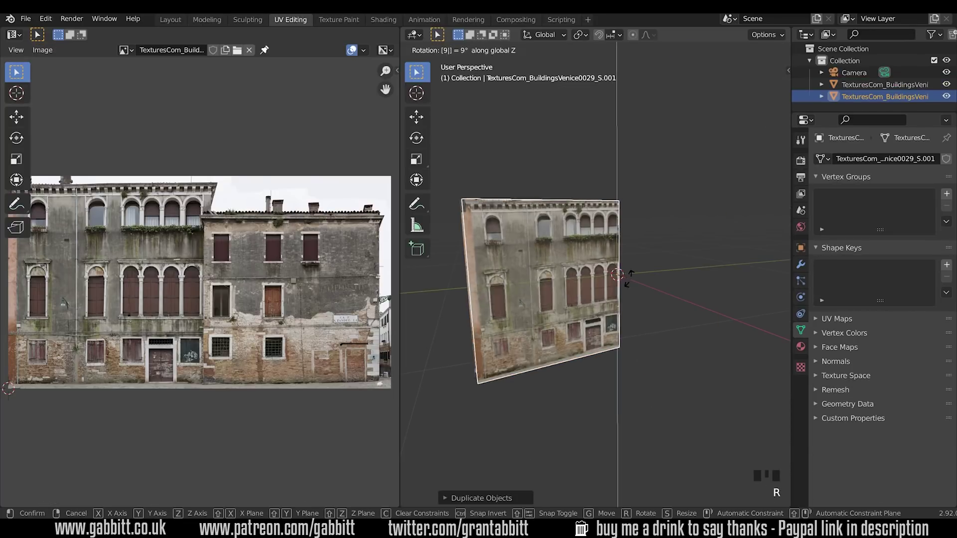
text(90)
key(Return)
Step: Duplicate the original building plane again and place the copy away from it, near the other side of the rotated wall
middle_drag(630, 285, 654, 228)
click(654, 228)
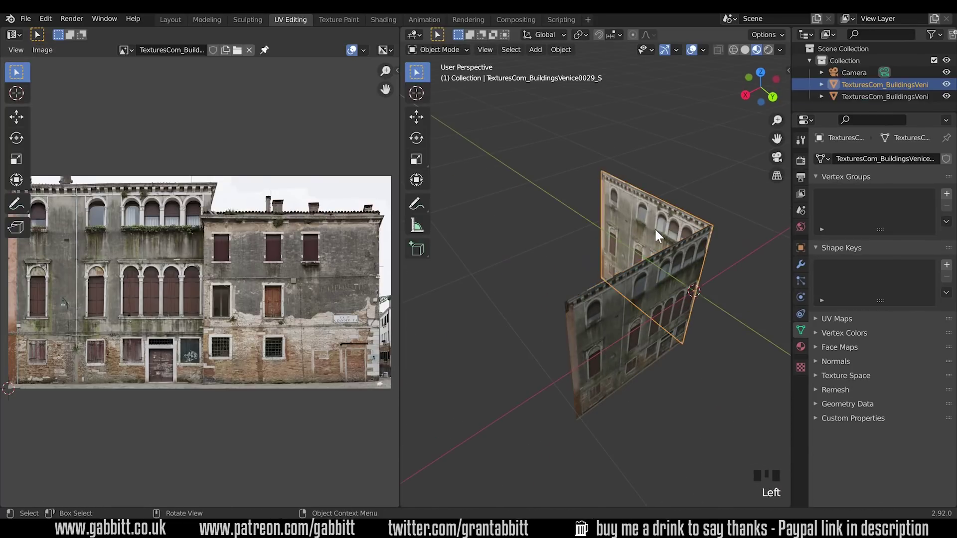
key(shift+d)
click(749, 265)
mouse_move(750, 265)
middle_down()
mouse_move(761, 214)
mouse_move(746, 255)
middle_up()
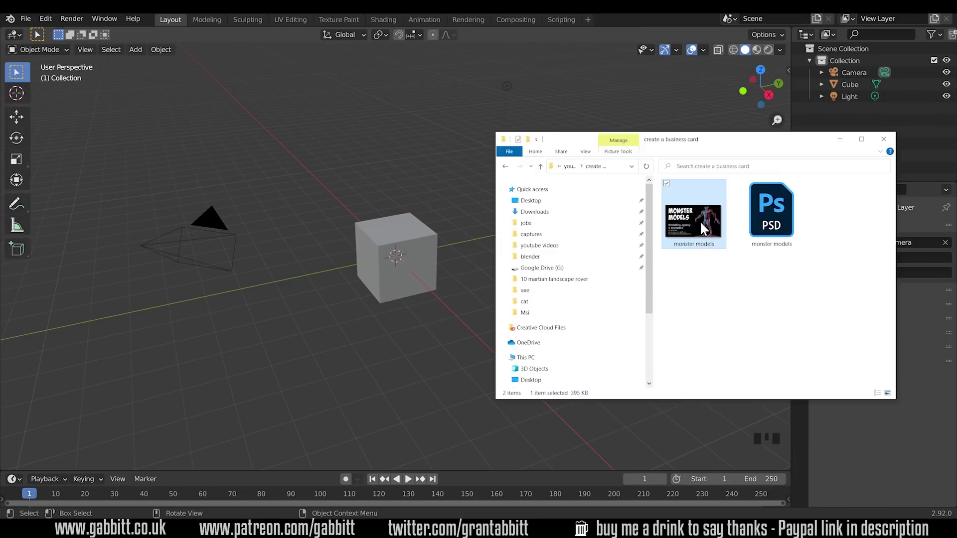
Step: Bring the monster models image file into the viewport as a reference image, and delete that reference
drag(700, 244, 331, 165)
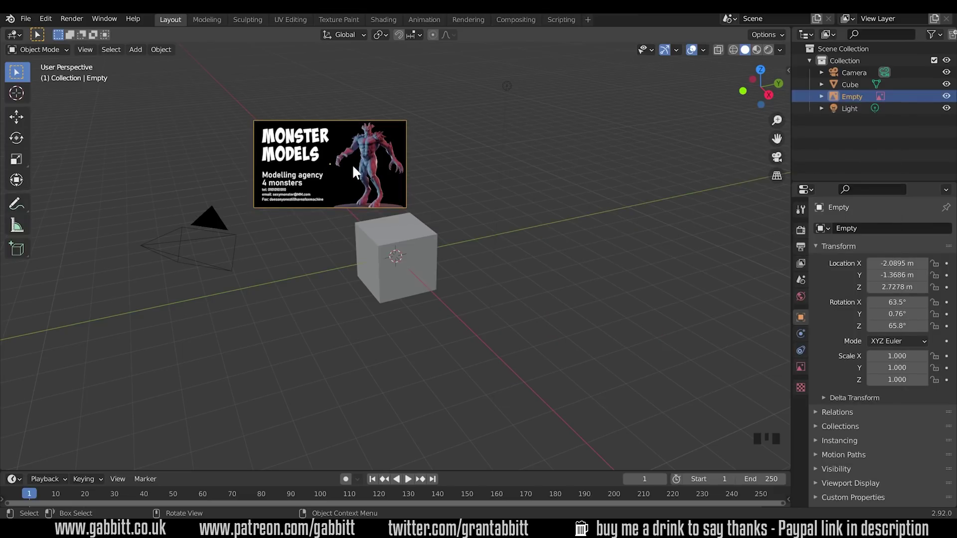
click(354, 172)
key(Delete)
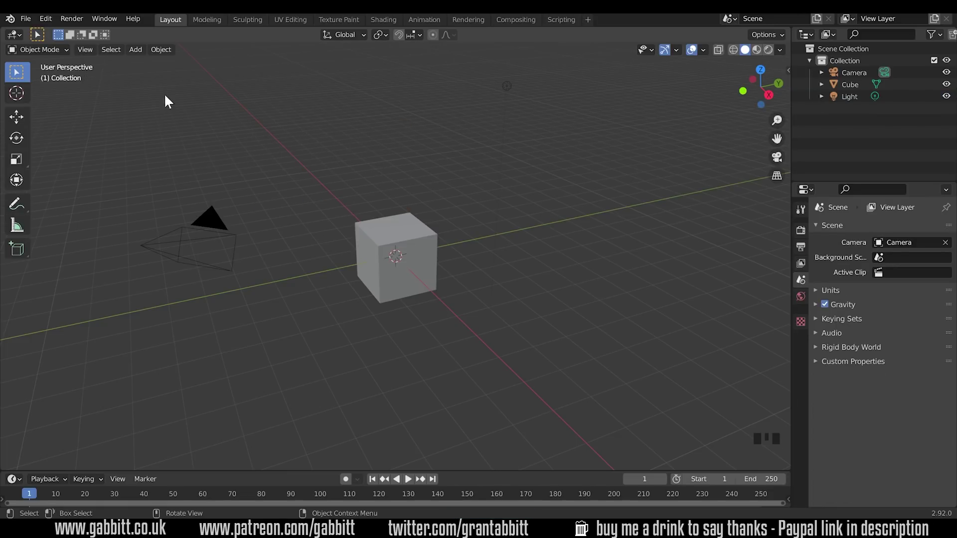
Step: Search the add-on preferences for "image" to check that Import Images as Planes is enabled, and close the preferences
click(48, 20)
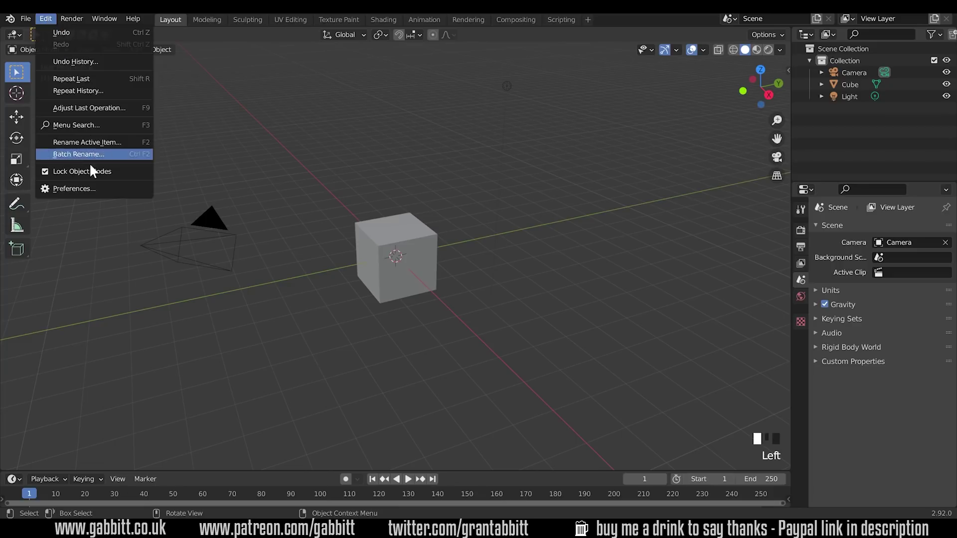
click(85, 193)
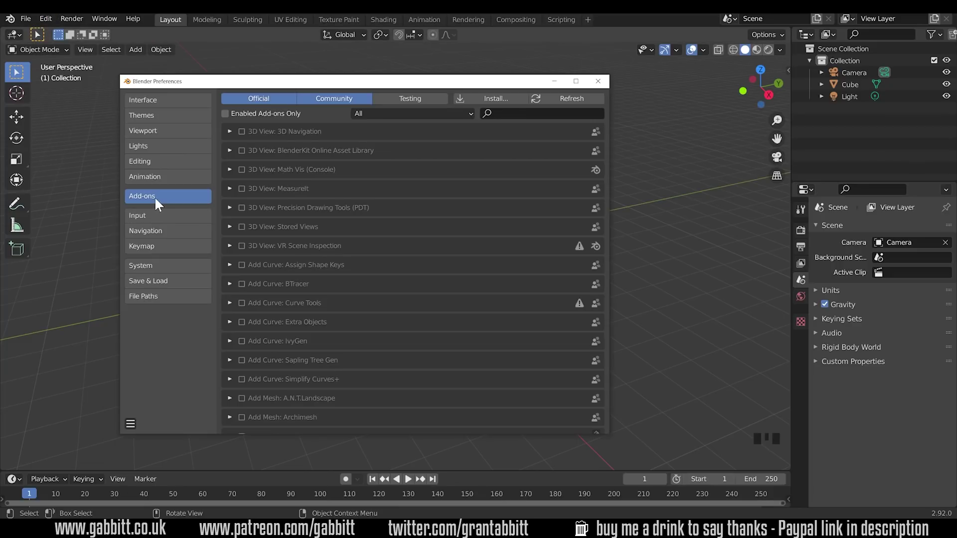
click(536, 114)
text(image)
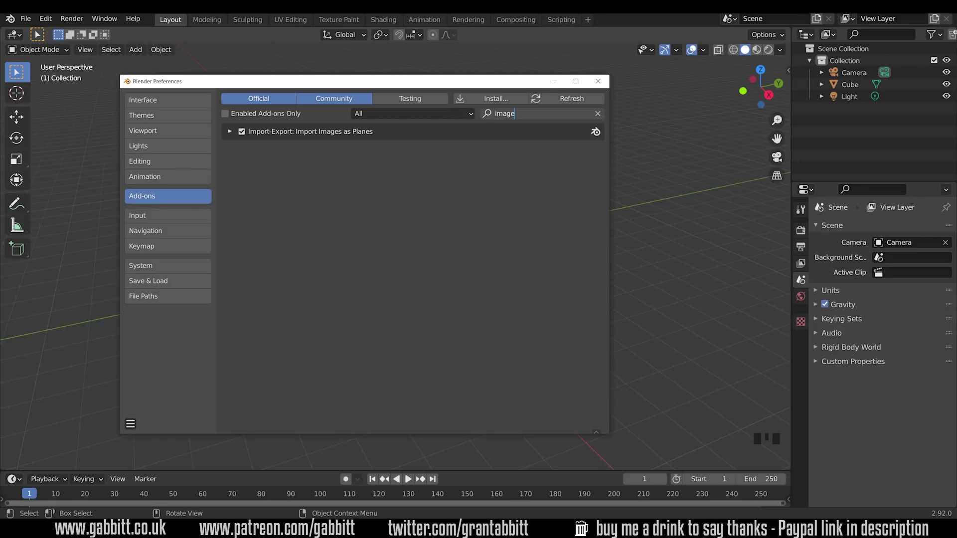
click(598, 81)
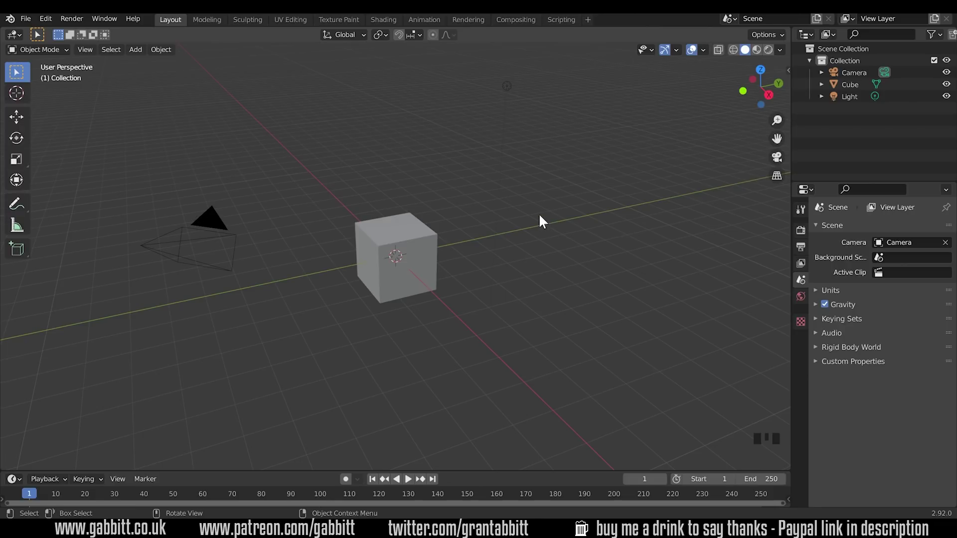
Step: Import monster models.png as an image plane with the Principled material setting
click(136, 49)
key(shift+a)
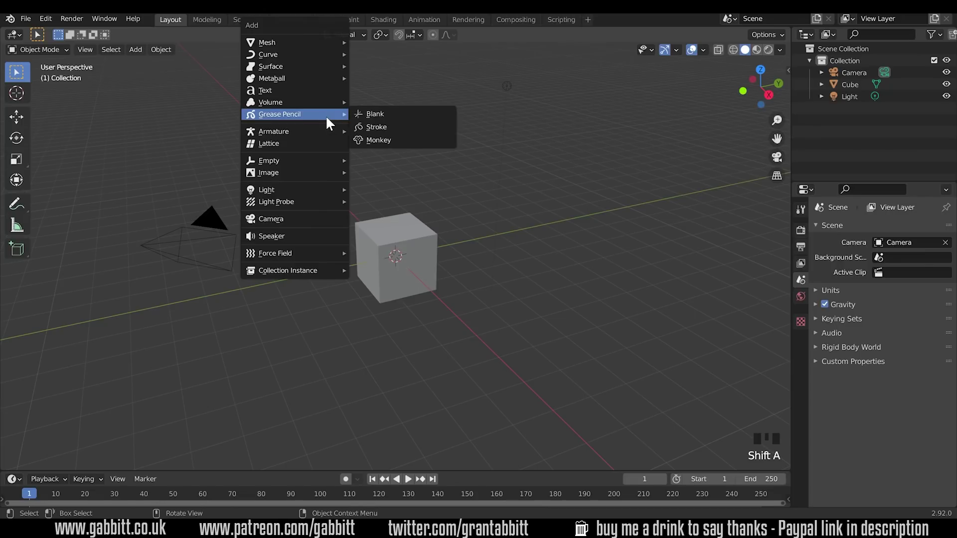
mouse_move(308, 172)
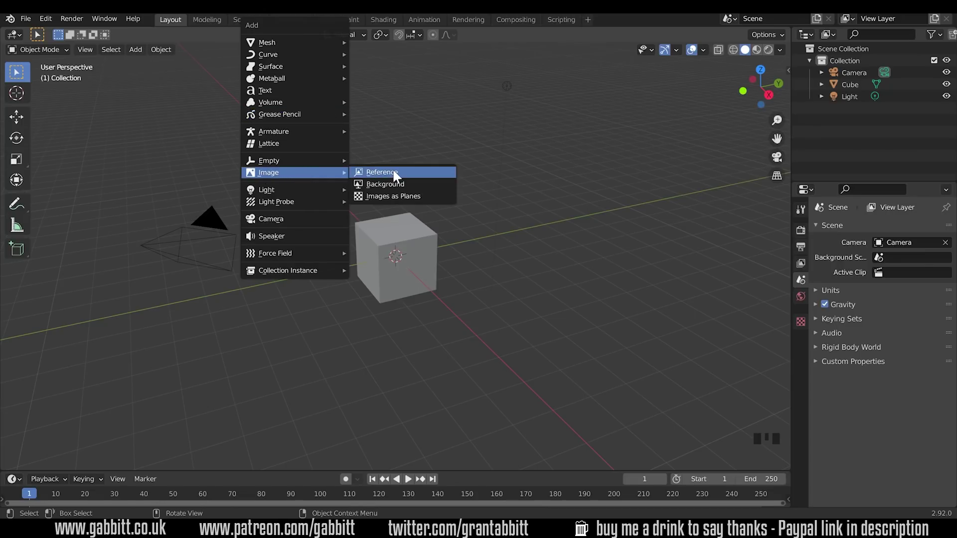
click(383, 197)
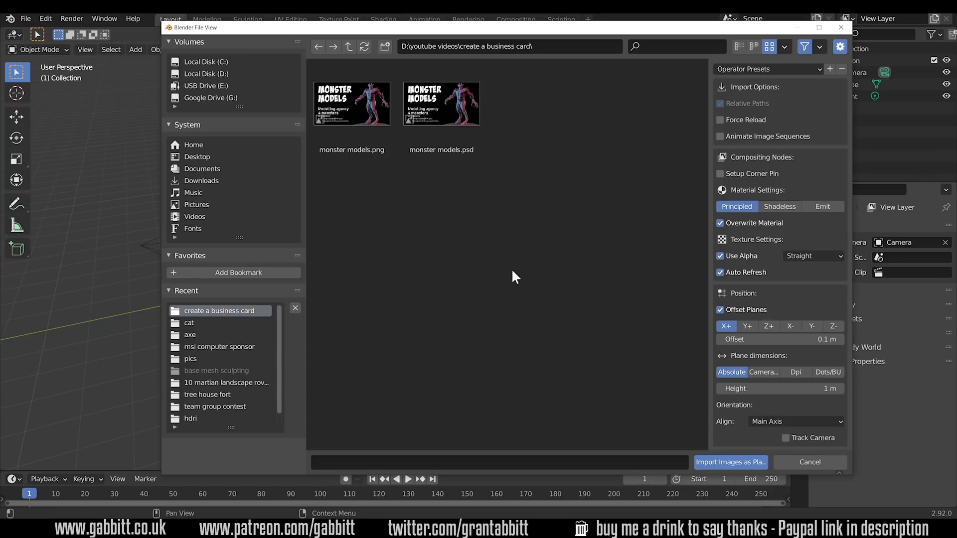
click(358, 101)
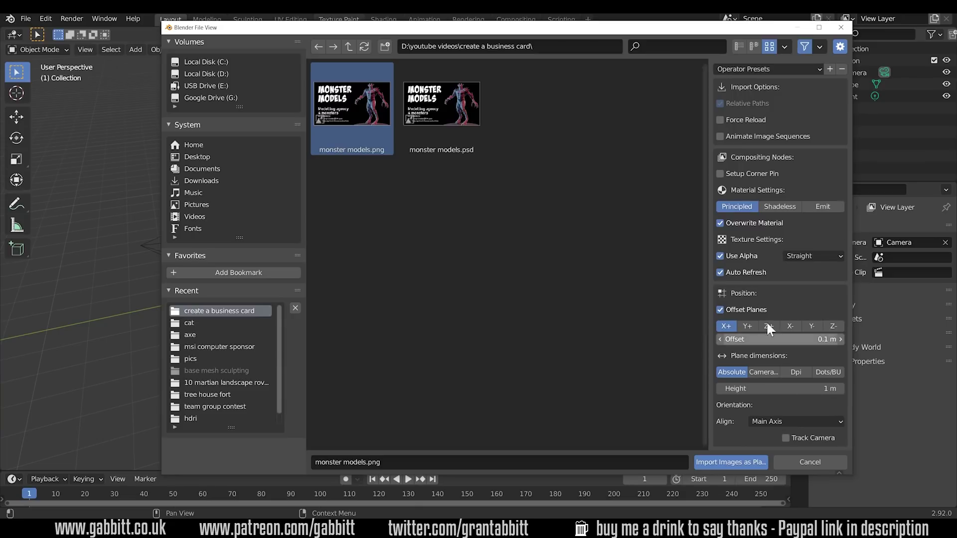
click(743, 462)
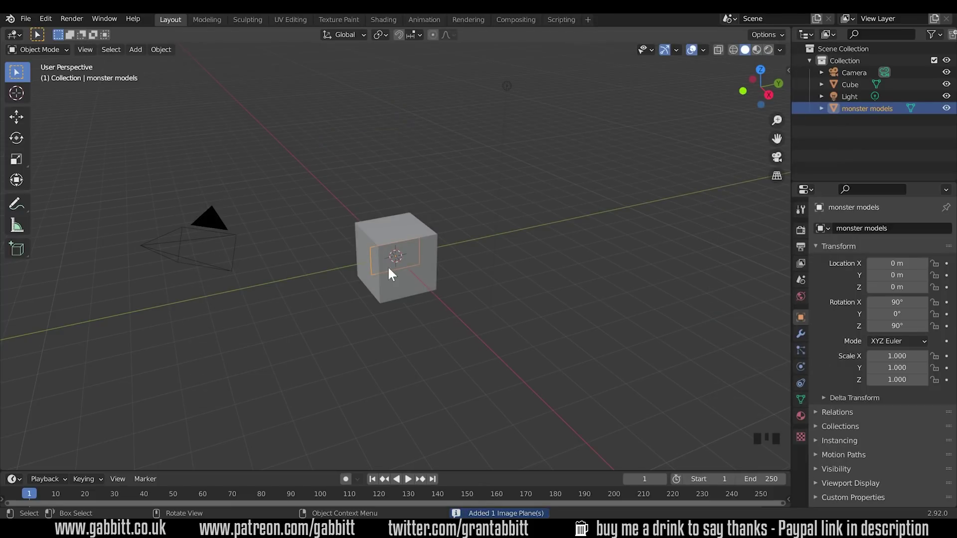
Step: Delete the default cube and select the imported business card plane
click(427, 285)
key(Delete)
click(414, 269)
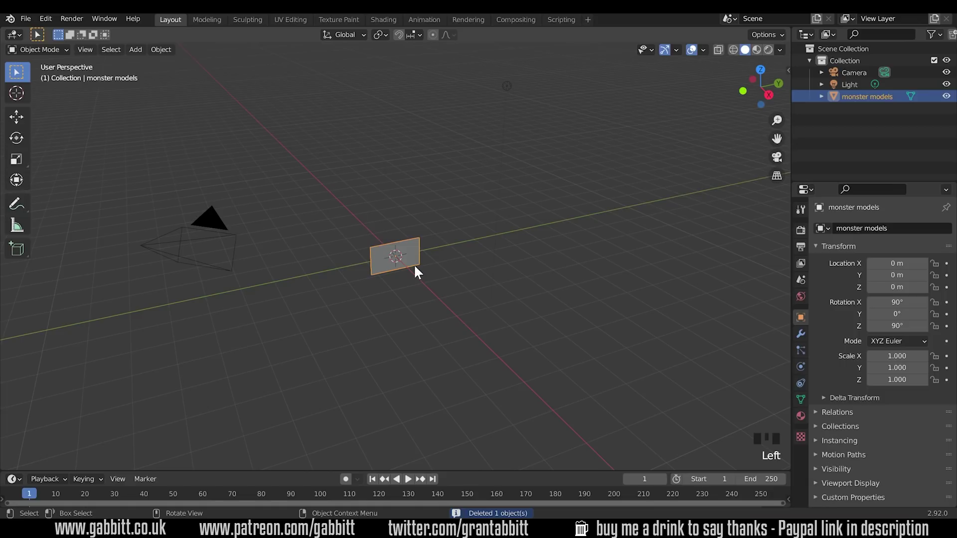
Step: Switch the viewport to Material Preview shading and inspect the front and back of the business card plane
middle_drag(376, 297, 673, 122)
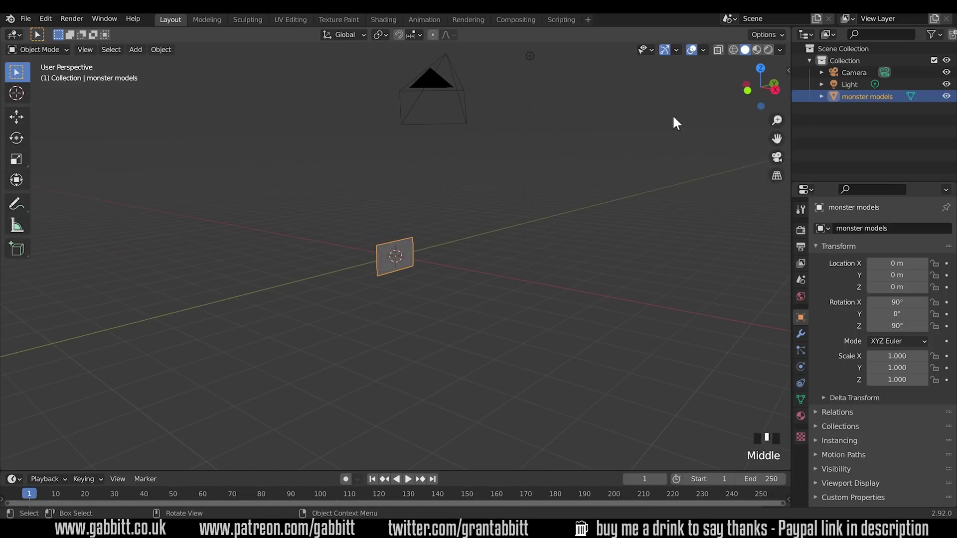
click(757, 50)
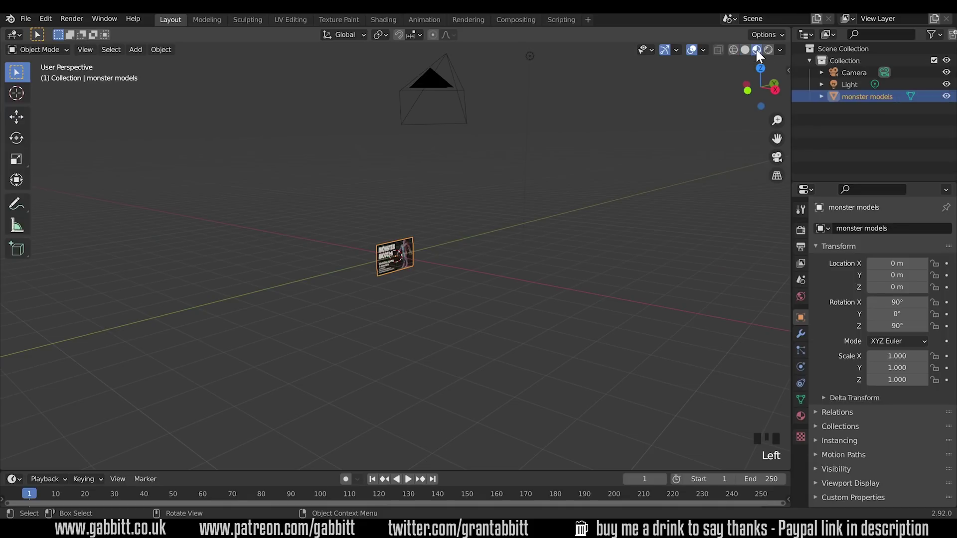
scroll(449, 271, up, 10)
middle_drag(384, 299, 455, 284)
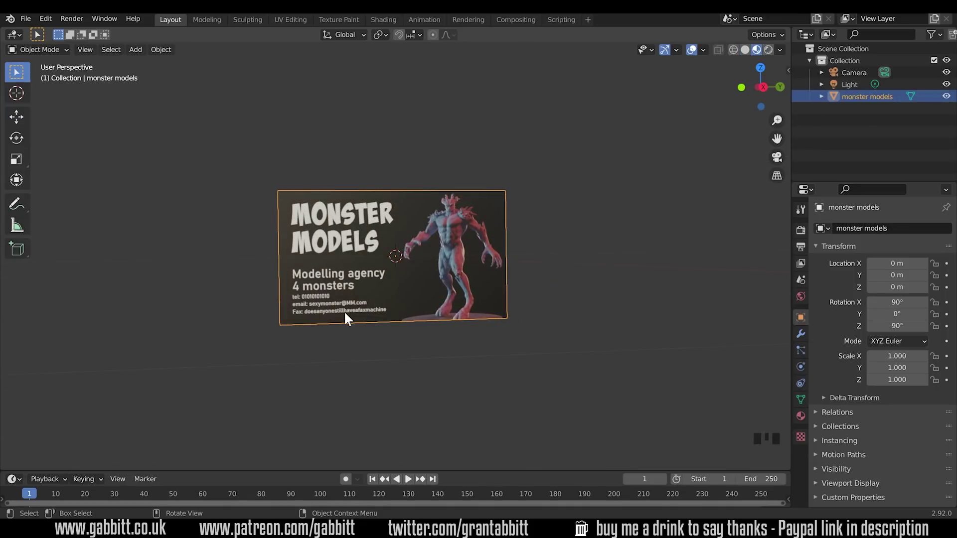
middle_drag(340, 319, 553, 314)
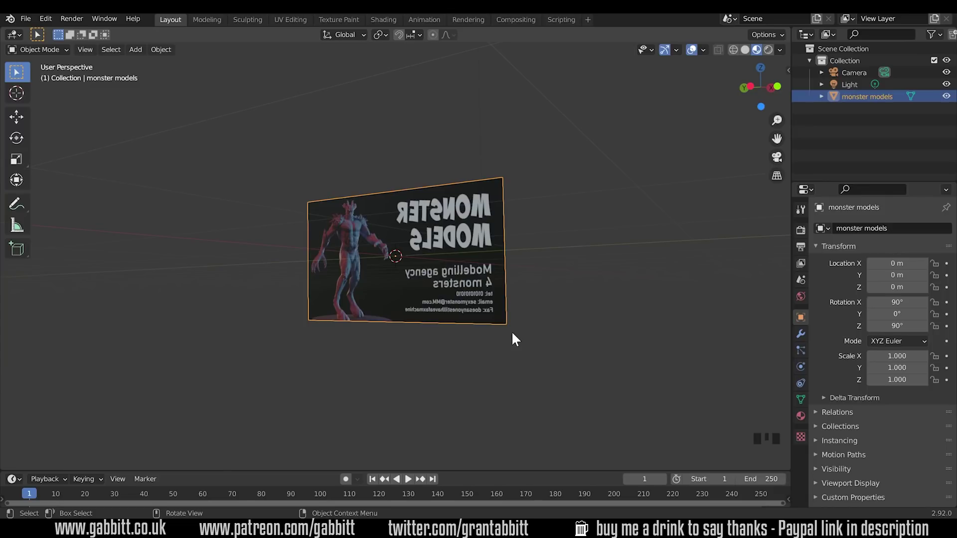
middle_drag(512, 333, 349, 292)
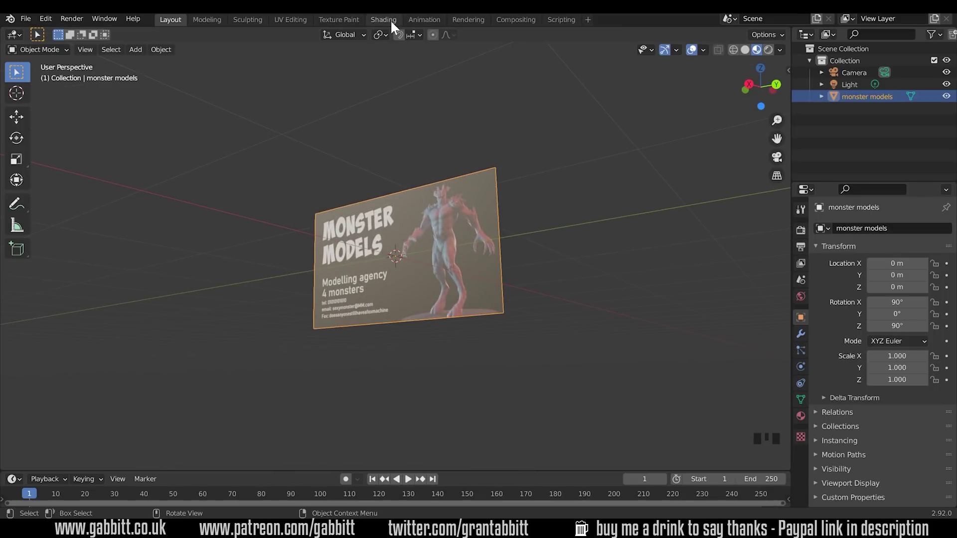
Step: In the Shading workspace, spread out the business card's material nodes and enlarge the node editor
click(390, 20)
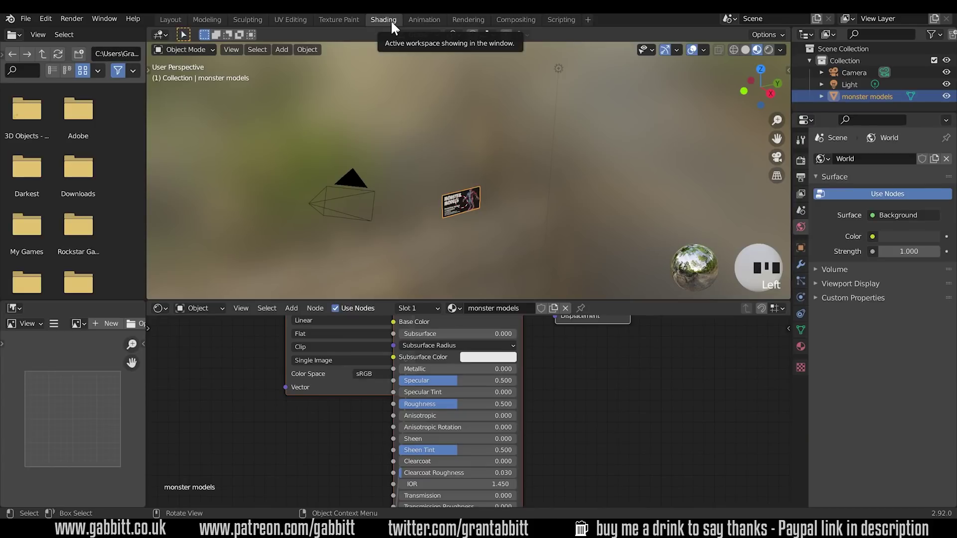
drag(375, 333, 307, 344)
drag(456, 343, 450, 344)
drag(332, 344, 327, 339)
drag(463, 301, 469, 213)
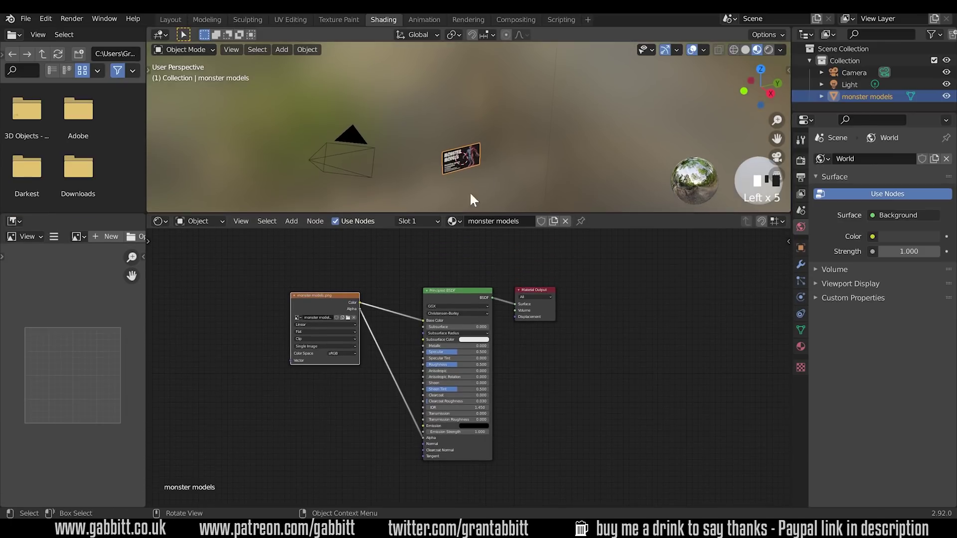
scroll(503, 168, up, 4)
shift+middle_drag(502, 167, 524, 132)
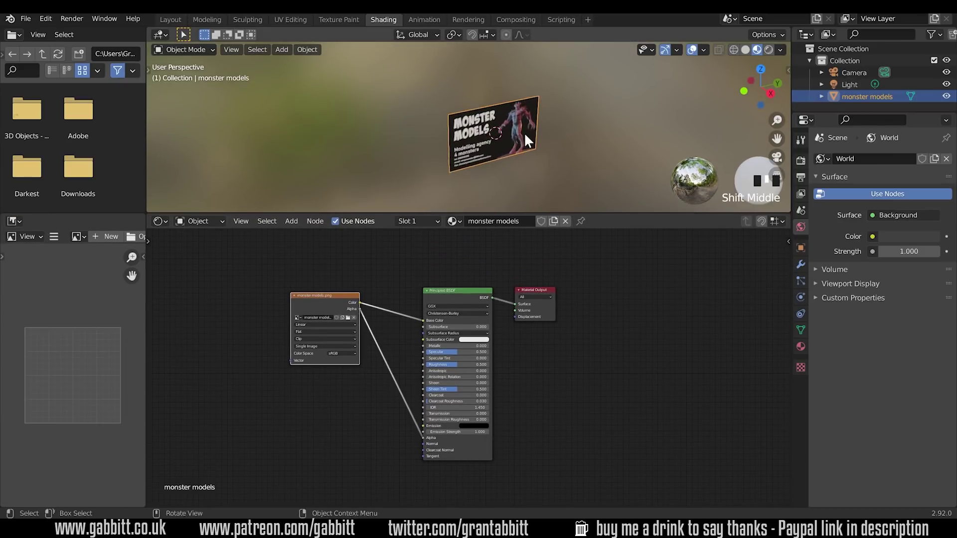
scroll(524, 132, up, 4)
scroll(353, 279, up, 2)
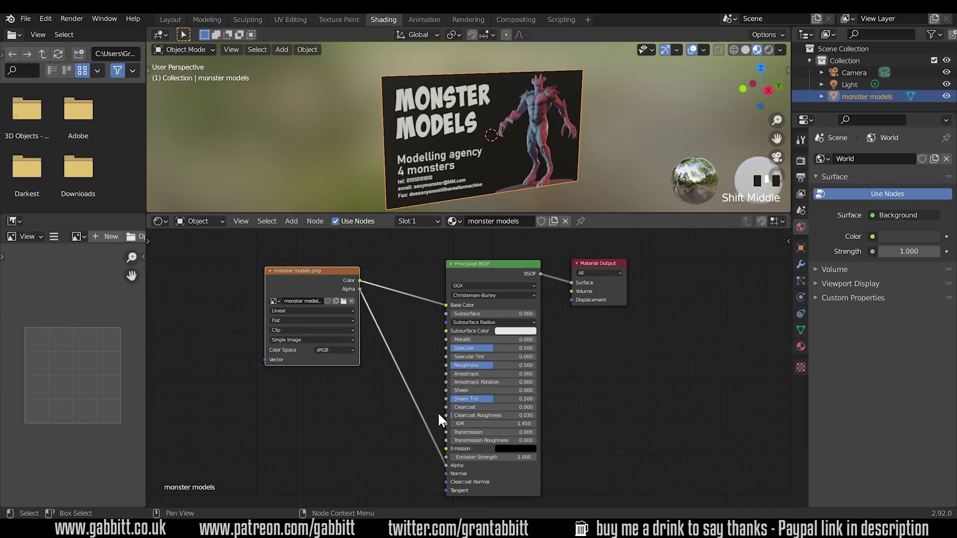
Step: Lower the Principled BSDF's Specular to 0 and raise it back to 0.486, comparing the reflections on the card
middle_drag(564, 189, 487, 159)
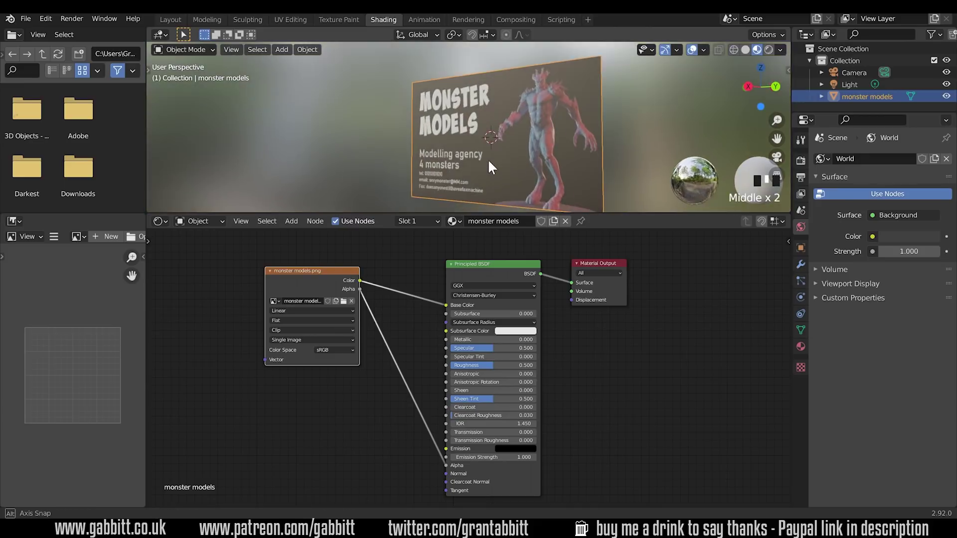
drag(471, 347, 434, 347)
middle_drag(553, 182, 540, 163)
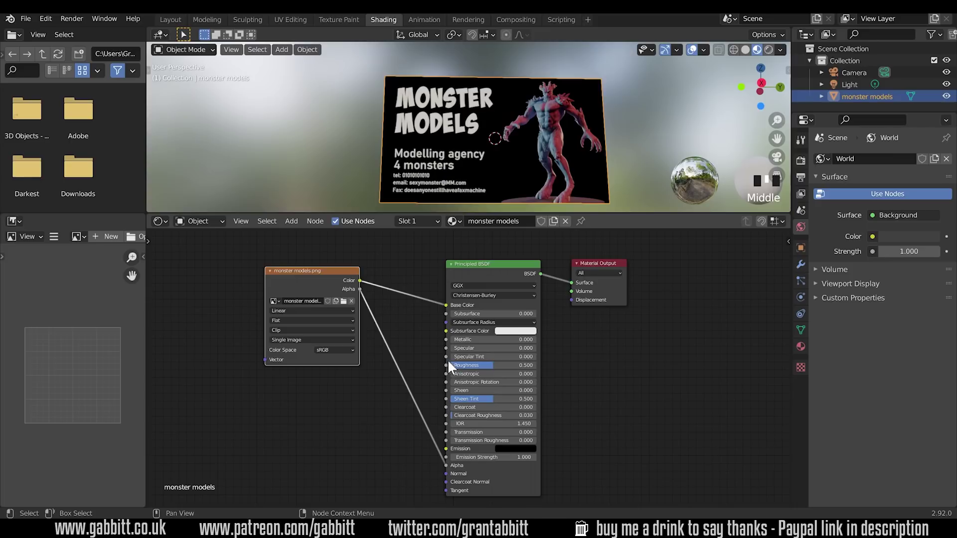
drag(454, 348, 489, 348)
middle_drag(548, 155, 553, 149)
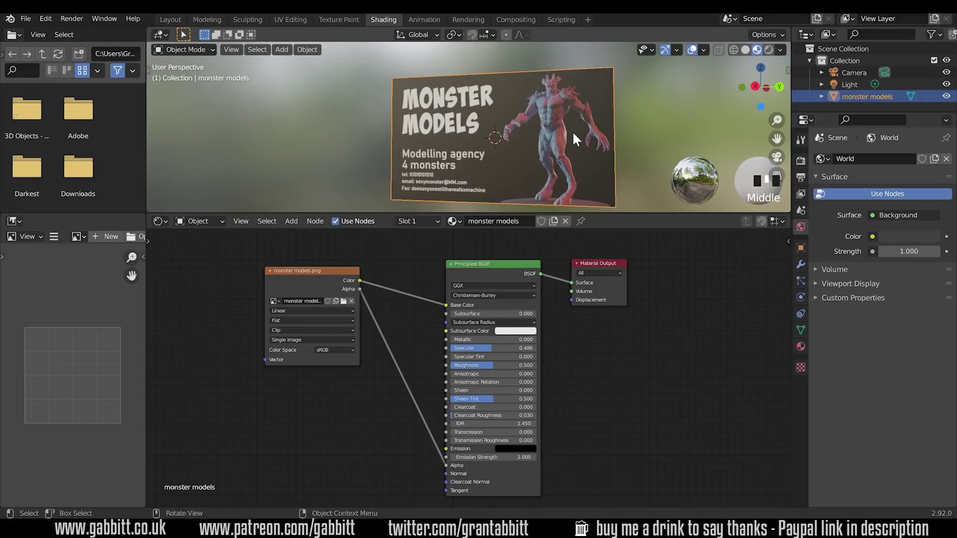
Step: Preview the image texture directly through a Viewer emission node and reposition that node above the Principled BSDF
ctrl+shift+click(489, 259)
drag(489, 251, 471, 238)
click(472, 240)
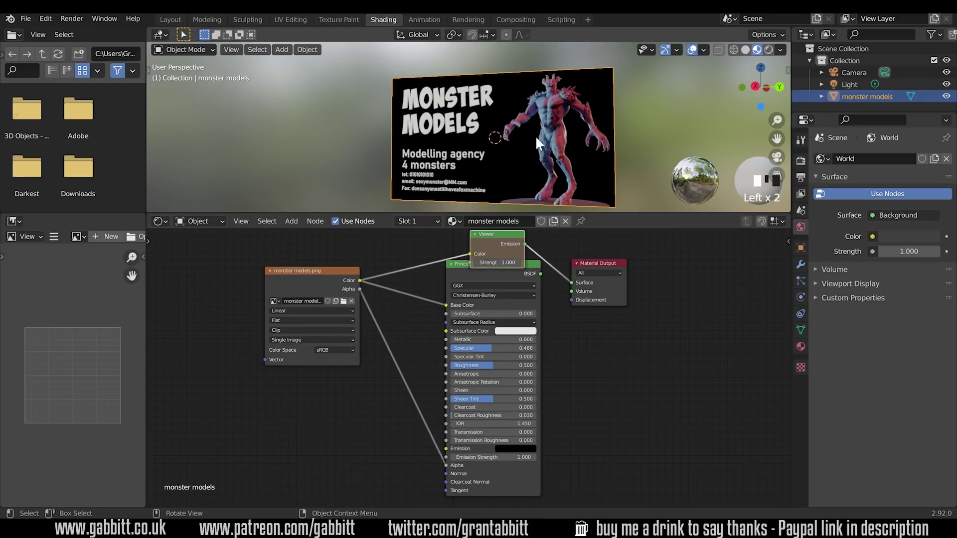
mouse_move(535, 135)
middle_down()
mouse_move(486, 151)
mouse_move(478, 114)
mouse_move(595, 110)
mouse_move(620, 151)
mouse_move(563, 156)
middle_up()
Step: Switch the viewport to Rendered shading, hide the scene light, and reselect the business card plane
click(770, 50)
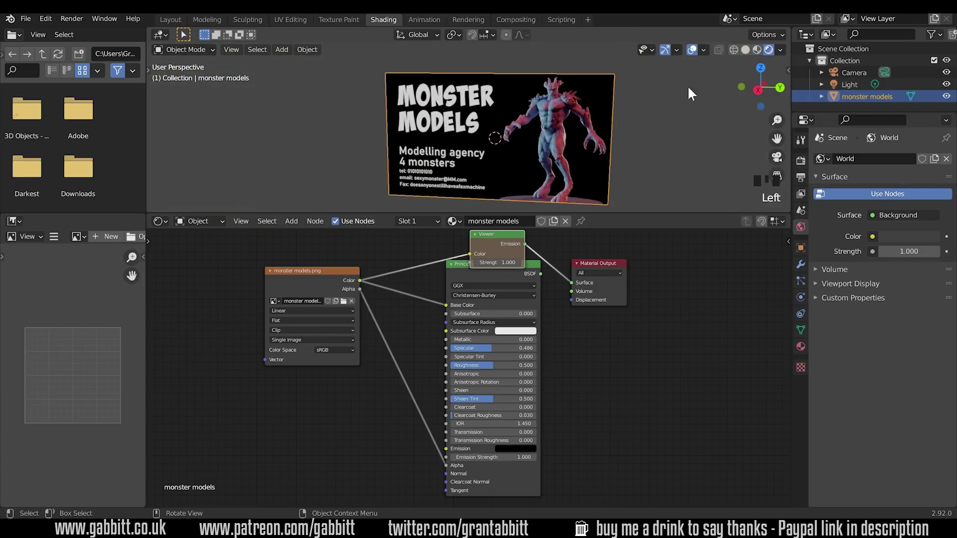
scroll(512, 83, down, 4)
shift+middle_drag(512, 83, 508, 115)
click(487, 61)
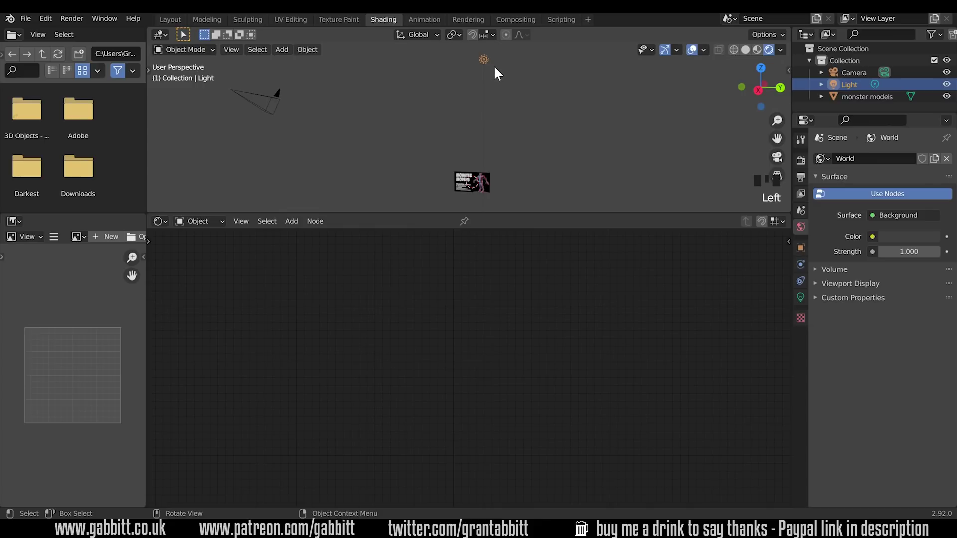
key(h)
shift+middle_drag(482, 186, 561, 140)
scroll(486, 138, up, 6)
click(569, 141)
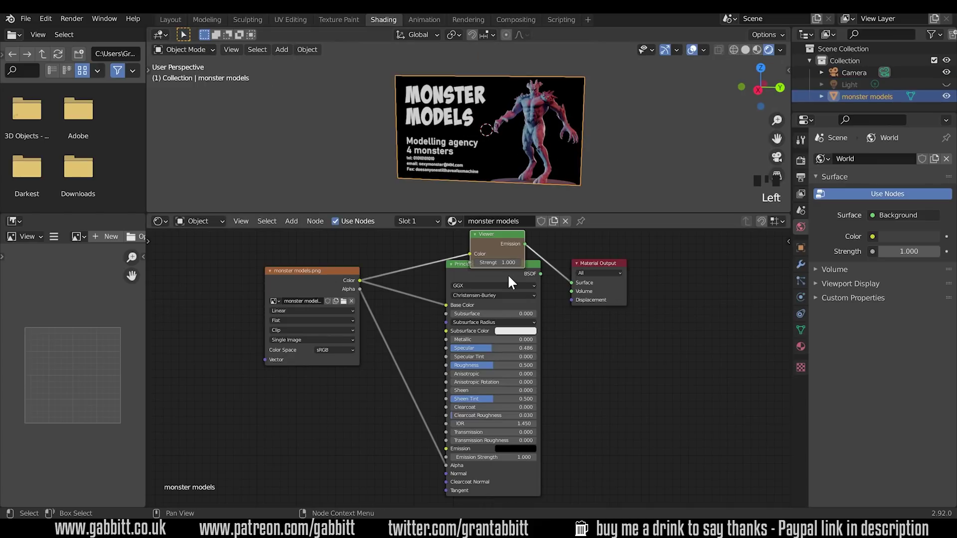
Step: Route the Principled BSDF back to the material output, then unhide the light and return to Material Preview shading
ctrl+shift+click(497, 278)
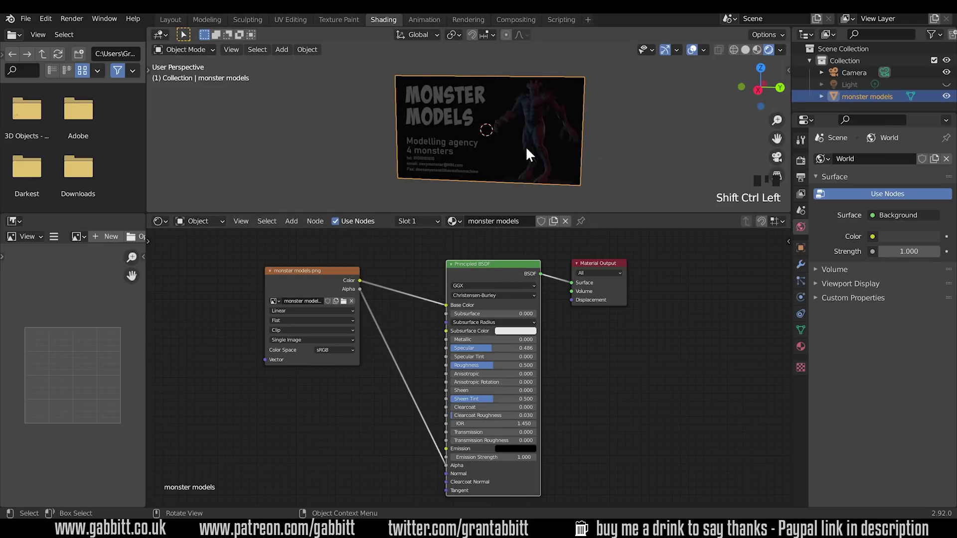
mouse_move(526, 145)
middle_down()
mouse_move(455, 134)
mouse_move(643, 112)
mouse_move(598, 107)
mouse_move(520, 144)
mouse_move(509, 114)
mouse_move(594, 100)
mouse_move(583, 76)
middle_up()
key(alt+h)
click(757, 49)
middle_drag(475, 88, 567, 117)
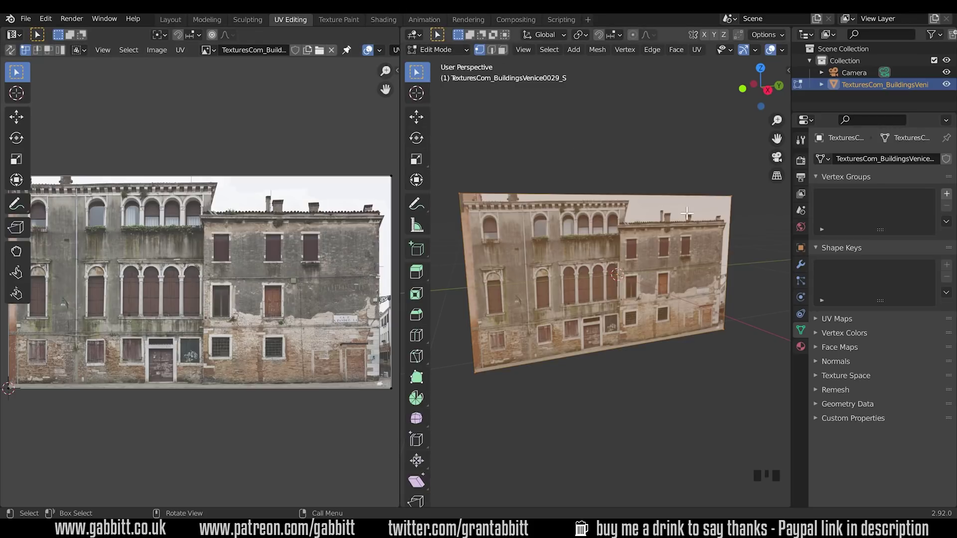
Step: Move the building plane's upper corner vertex on the sky side inward, slanting that end of the plane
click(732, 194)
key(g)
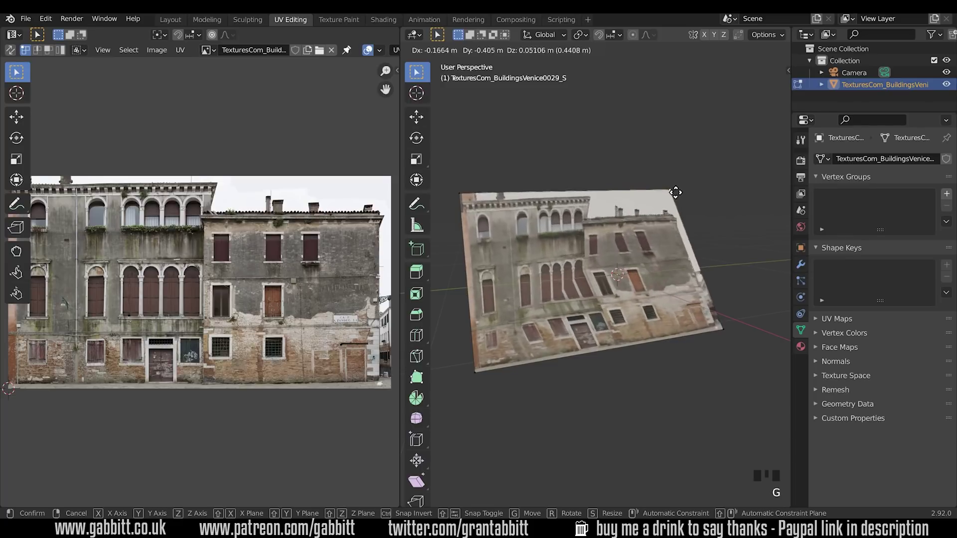
click(662, 191)
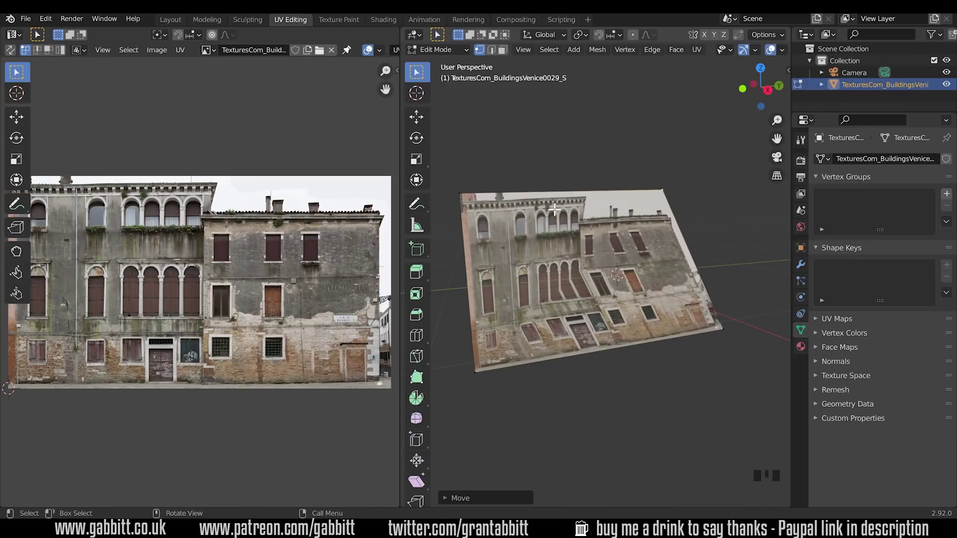
Step: Undo the corner vertex move and edge-slide the building plane's upper edge slightly down, by about 0.03
key(ctrl+z)
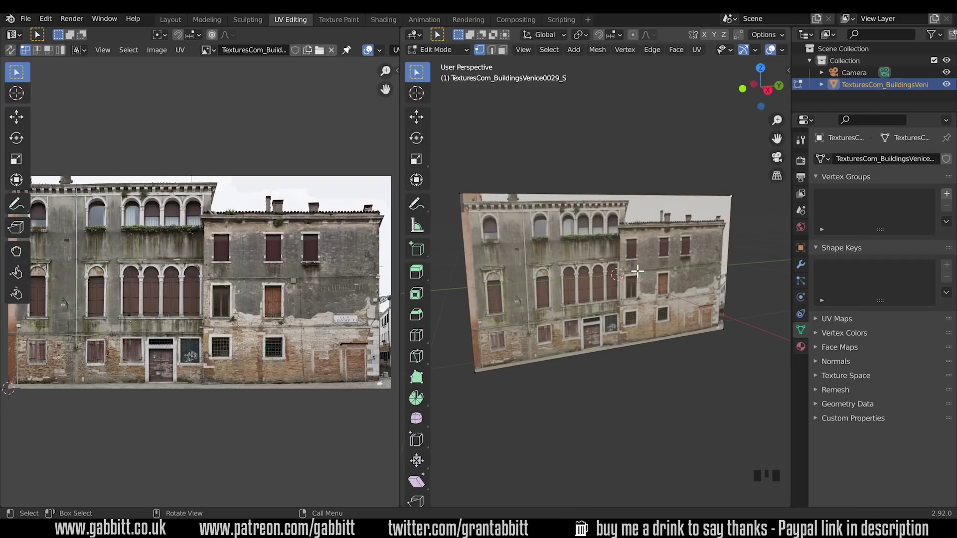
click(491, 49)
click(600, 194)
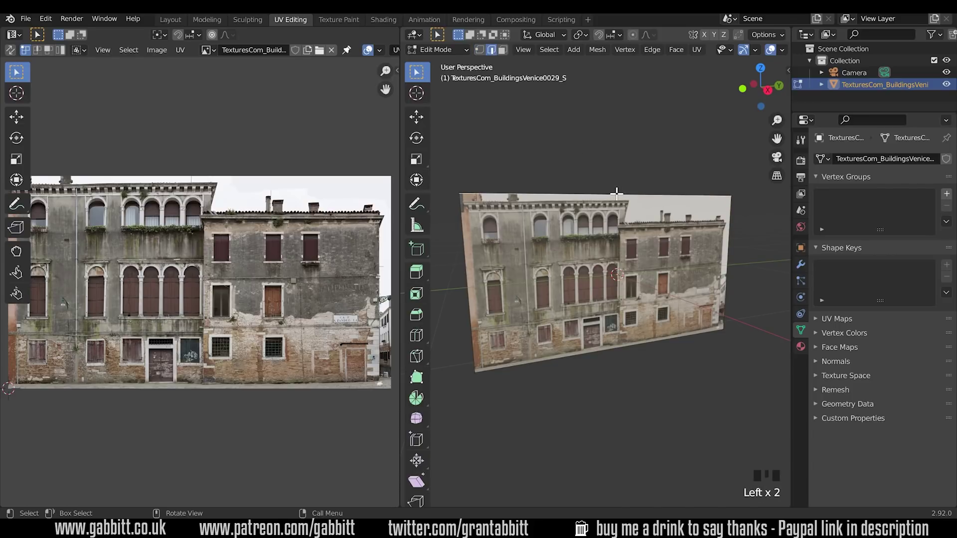
key(g)
key(g)
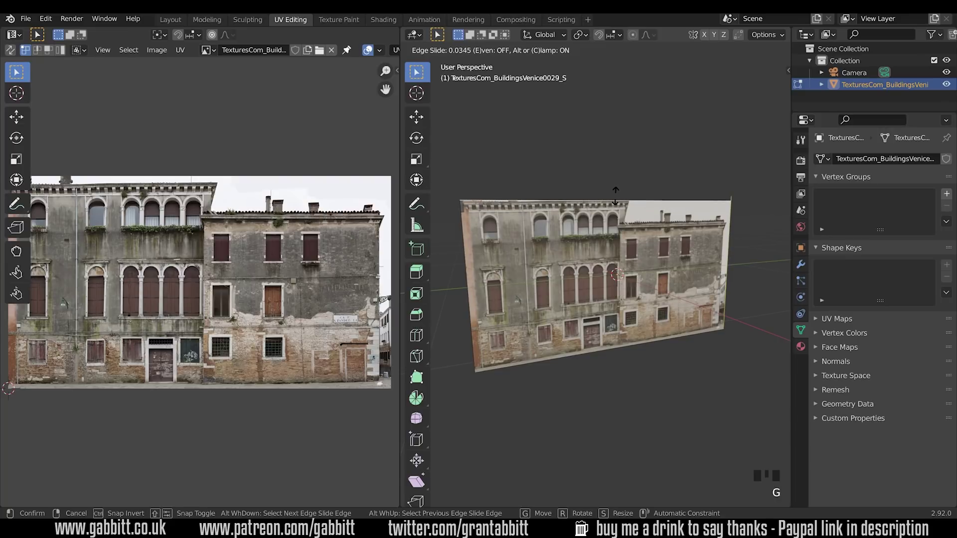
click(616, 197)
Step: Edge-slide the plane's vertical edge on the sky side inward to crop it to the taller building, and return to Object Mode
click(731, 234)
key(g)
key(g)
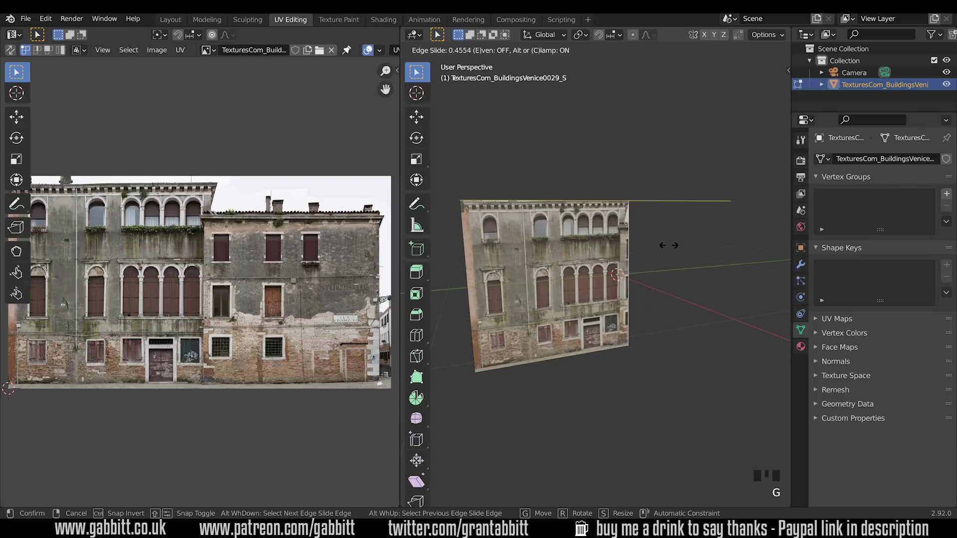
click(664, 245)
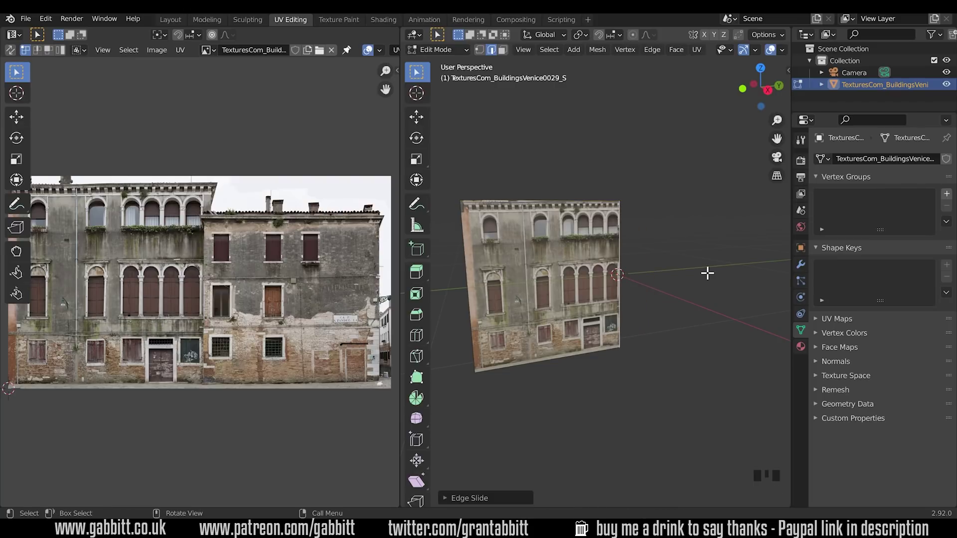
key(Tab)
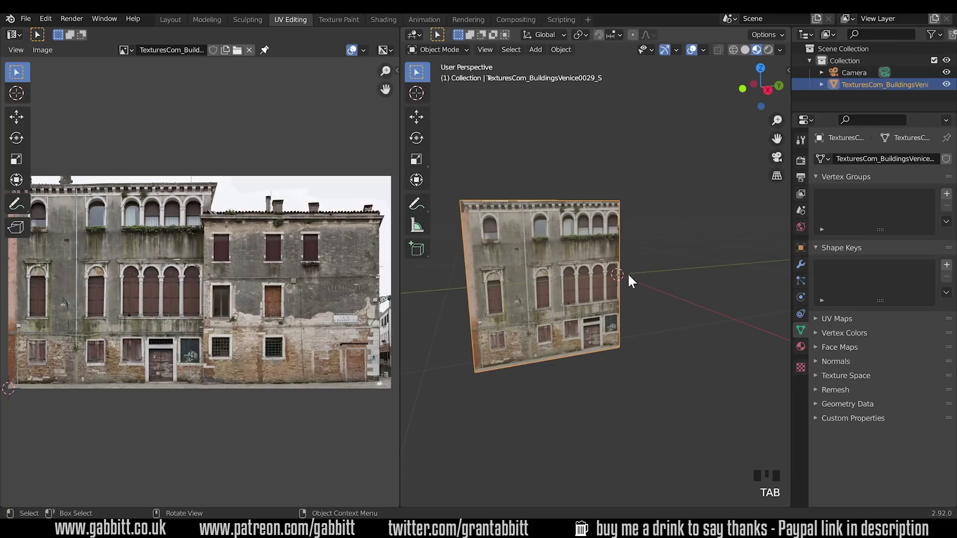
Step: Duplicate the cropped building plane in place and rotate the copy 90 degrees around the Z axis
key(shift+d)
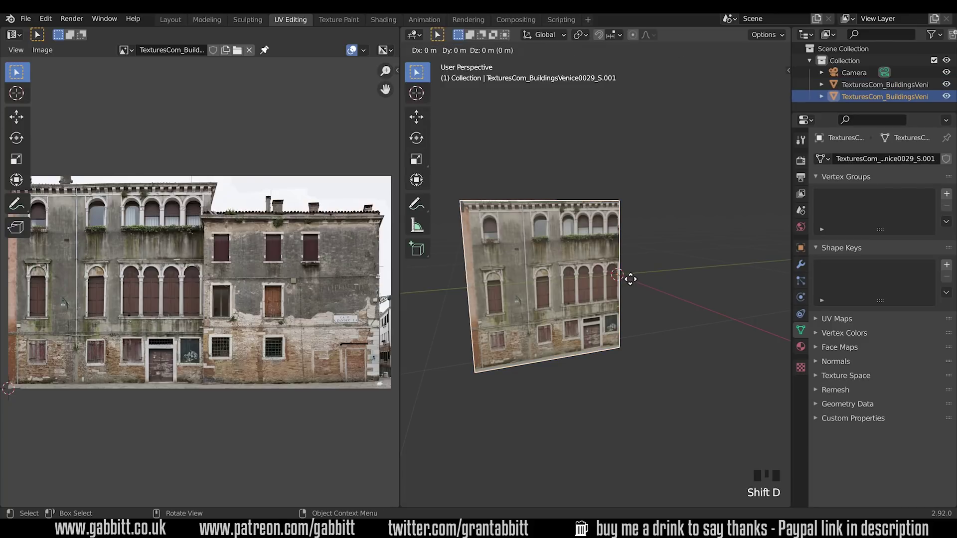
right_click(630, 279)
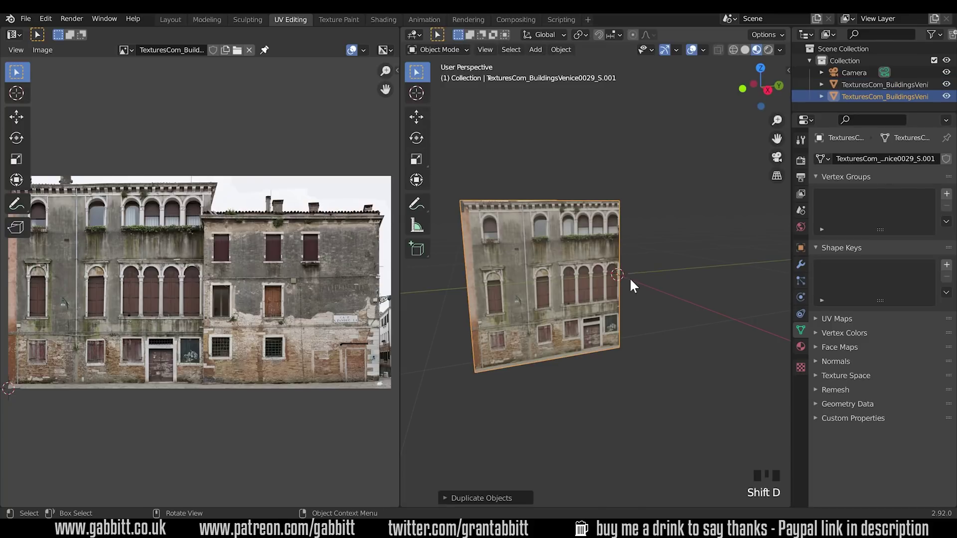
key(r)
key(z)
key(9)
key(0)
click(628, 277)
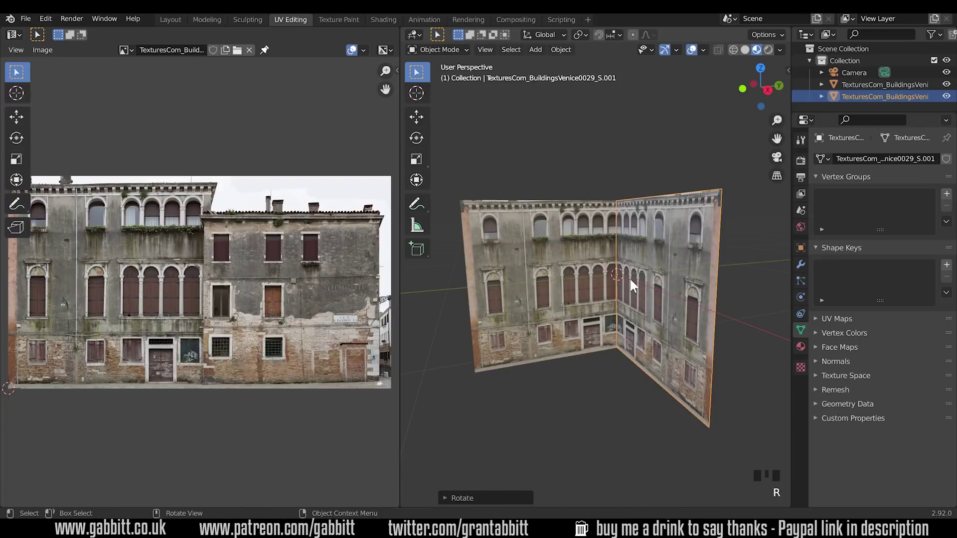
Step: Duplicate a wall plane and place the copy at the outer end of the rotated wall, perpendicular to it, as the third wall
middle_drag(629, 277, 674, 302)
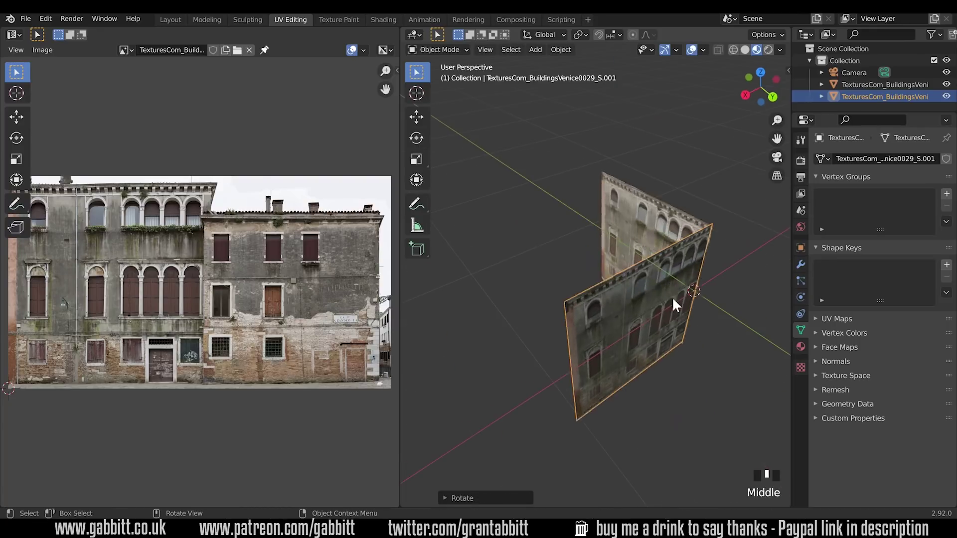
key(shift+d)
click(683, 269)
mouse_move(683, 269)
middle_down()
mouse_move(693, 257)
mouse_move(622, 207)
mouse_move(739, 220)
mouse_move(648, 223)
mouse_move(745, 222)
middle_up()
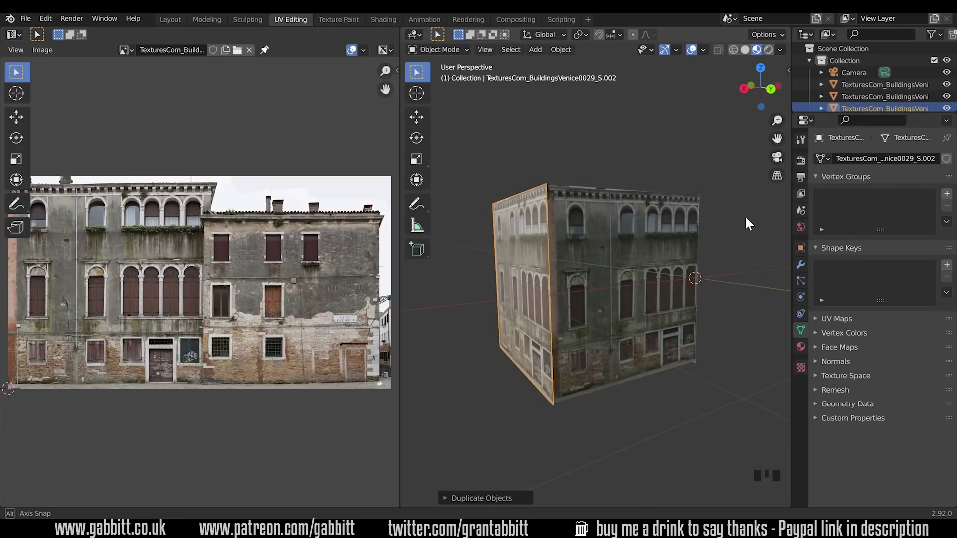